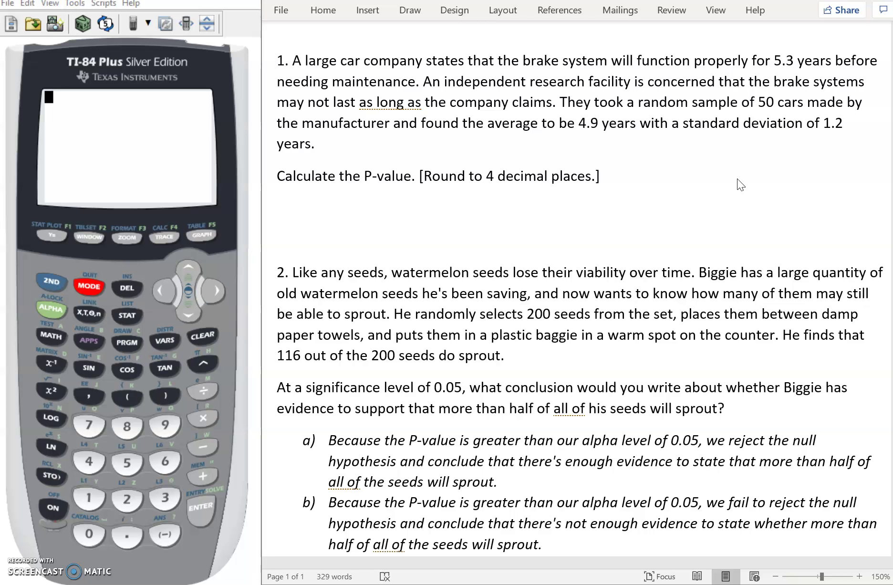
Bold the phrase 'may not last as long as the company claims' in question 1
left_click(682, 191)
left_click(310, 100)
left_click_drag(279, 104, 542, 102)
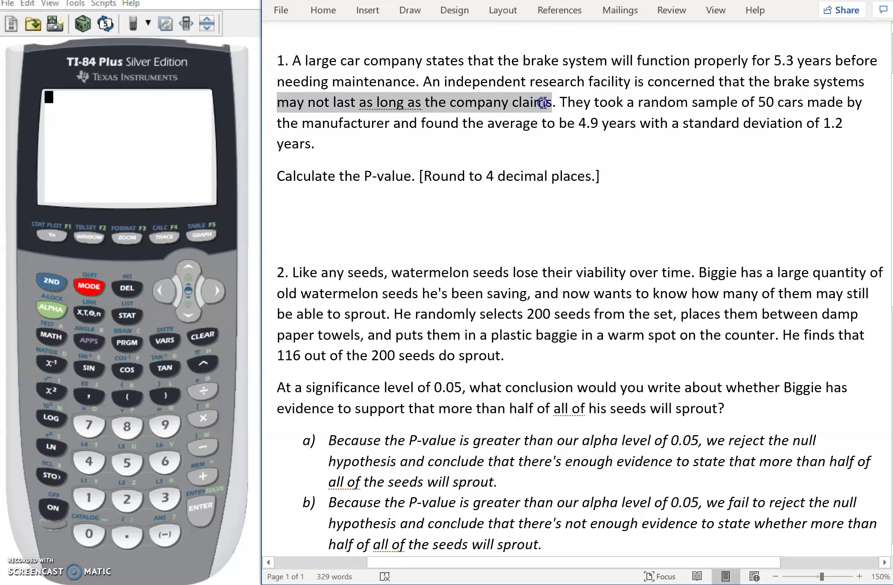
key("ctrl+b")
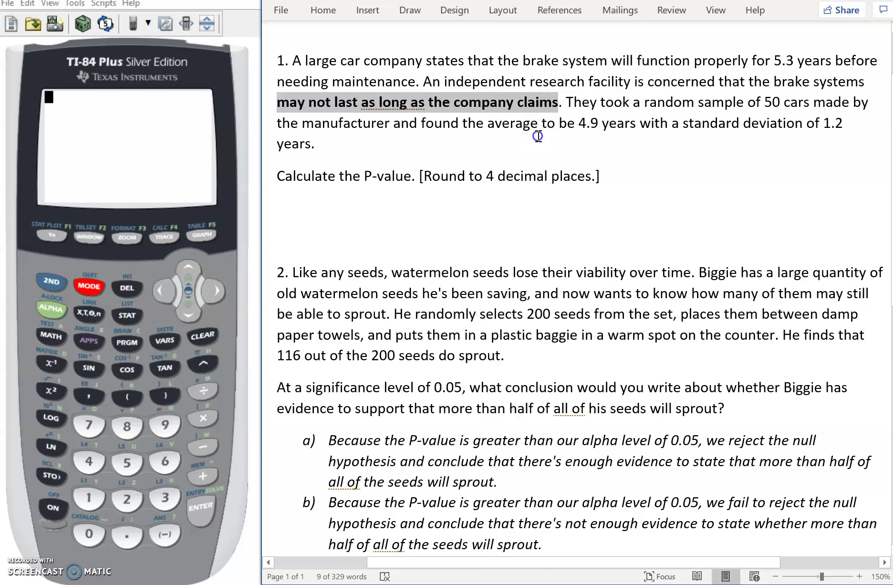
left_click(496, 142)
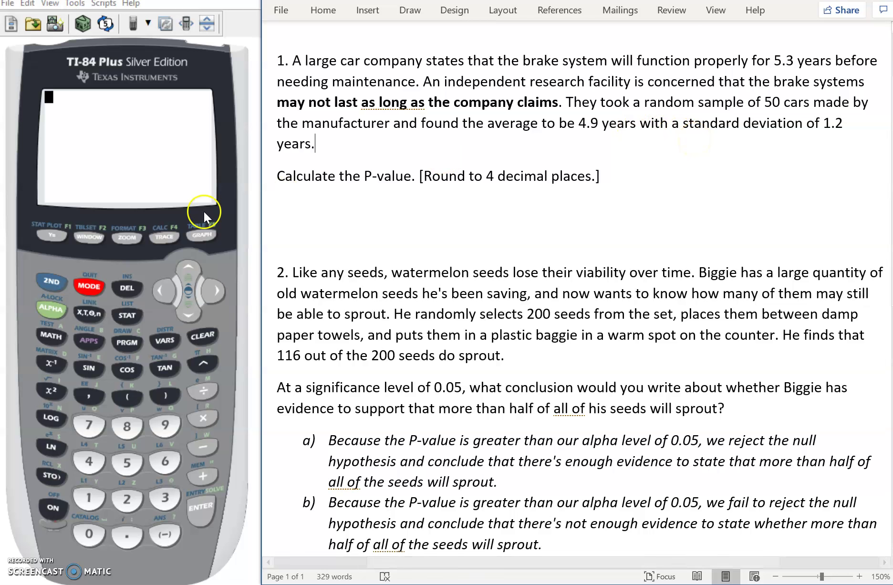
Open the calculator's 2:T-Test from STAT TESTS with input set to Stats
left_click(128, 316)
key("Right")
key("Right")
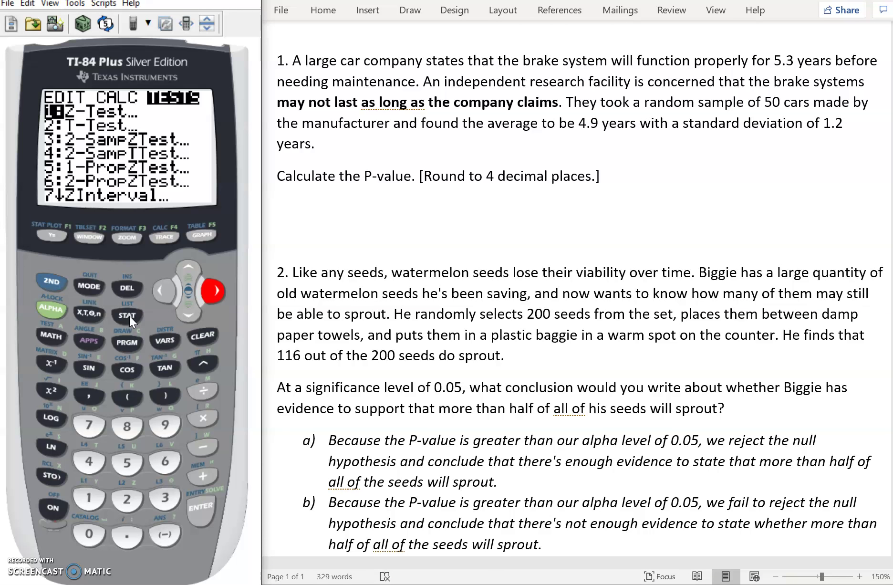
key("Down")
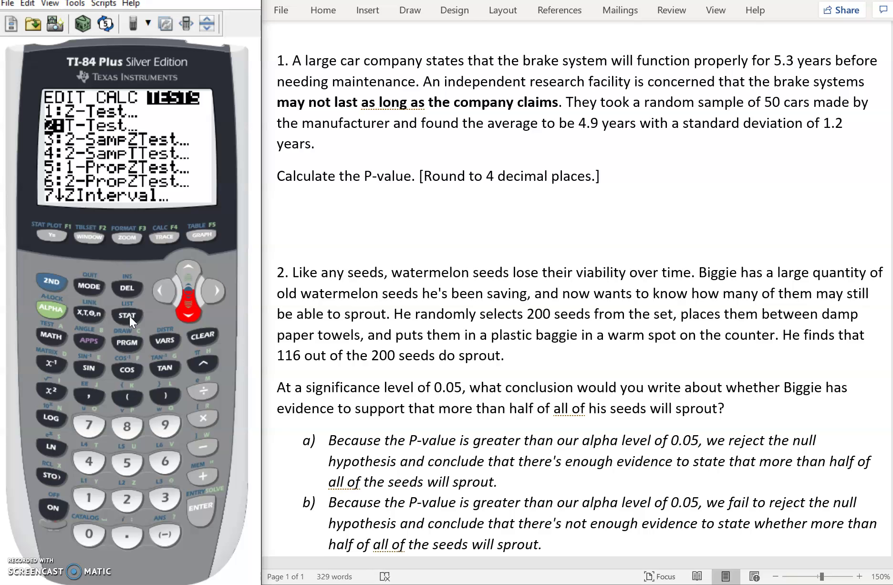
key("Return")
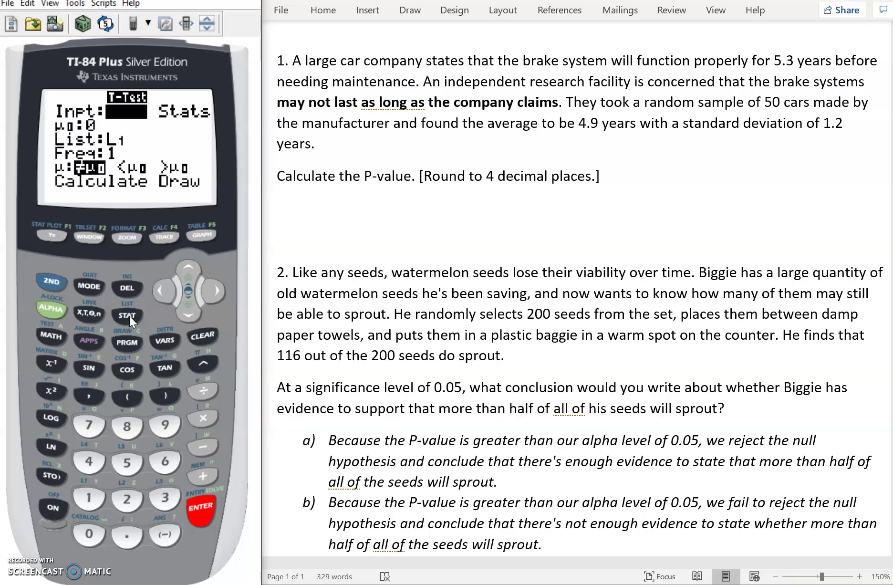
key("Right")
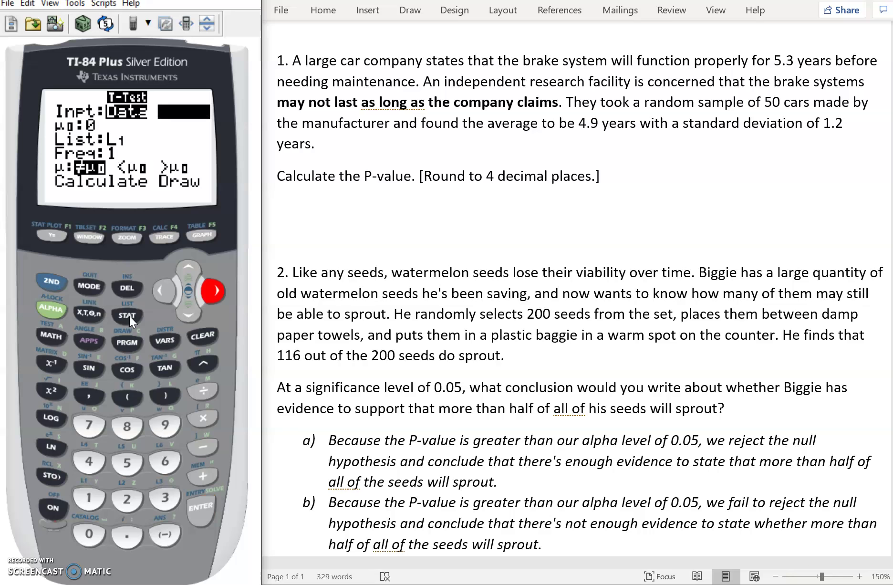
key("Return")
key("Down")
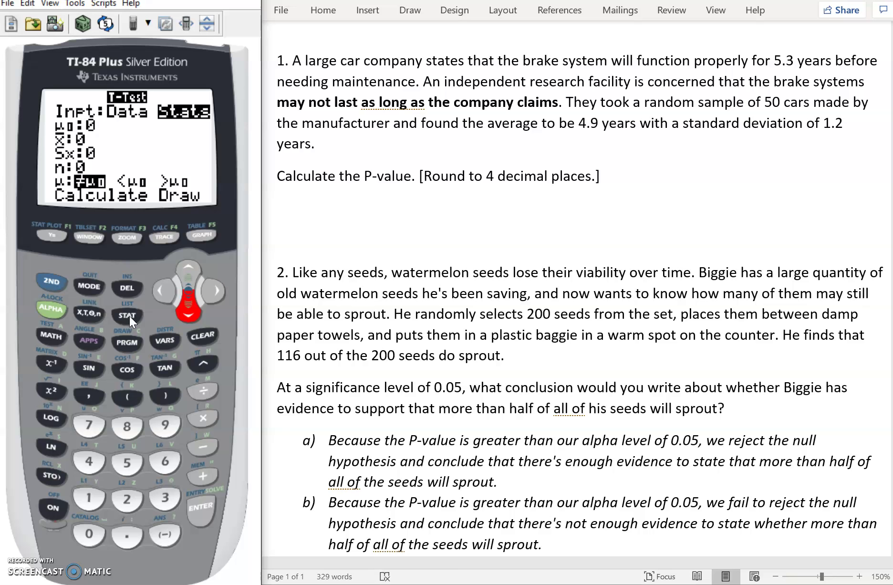
Enter μ0 5.3, x̄ 4.9, Sx 1.2 and n 50 in the T-Test fields
type("5.3")
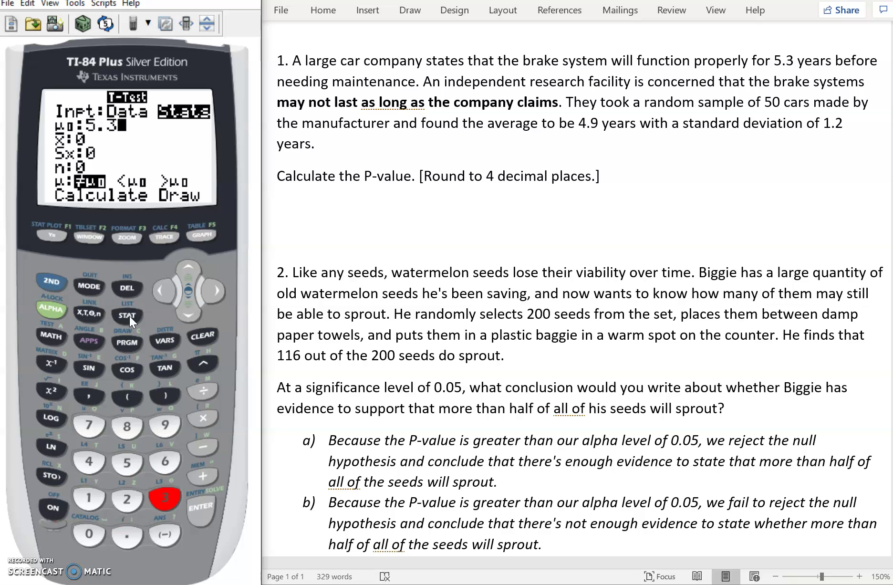
key("Down")
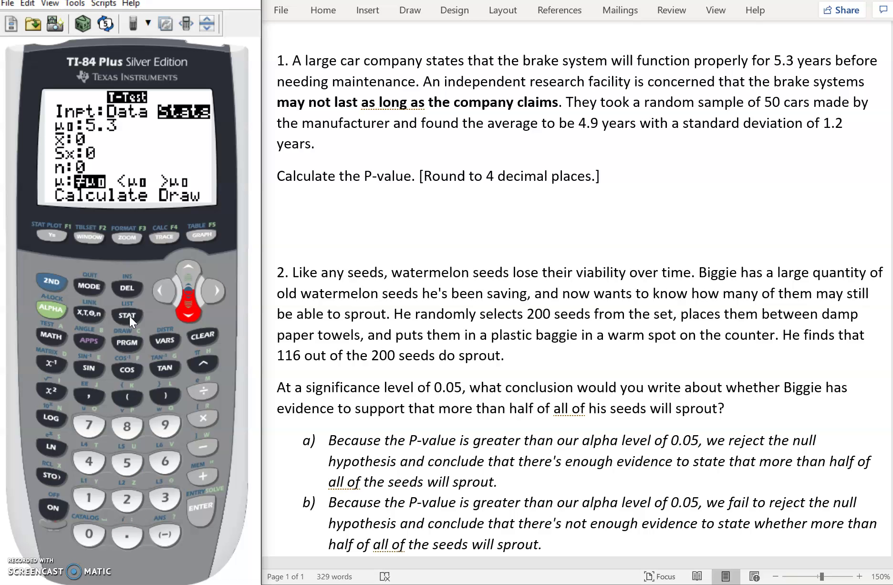
type("4")
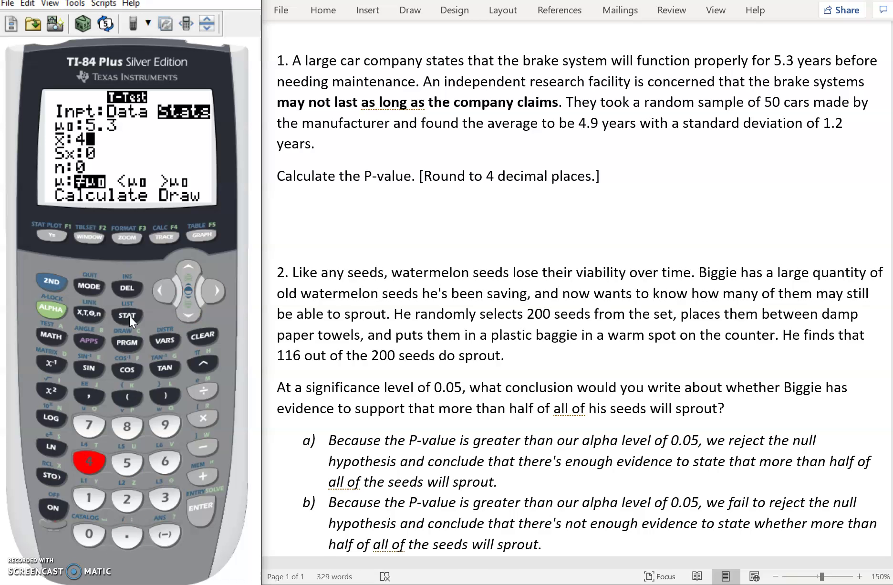
type(".9")
key("Down")
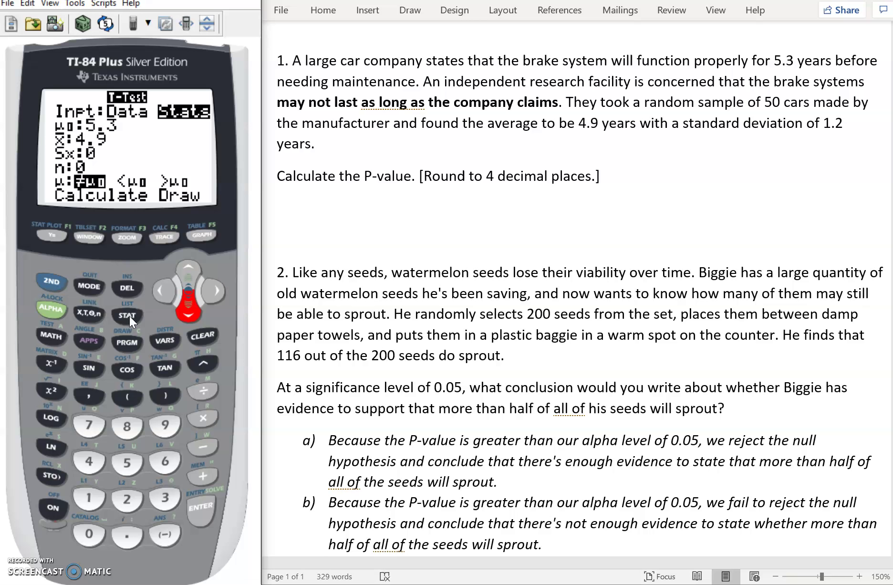
type("1.2")
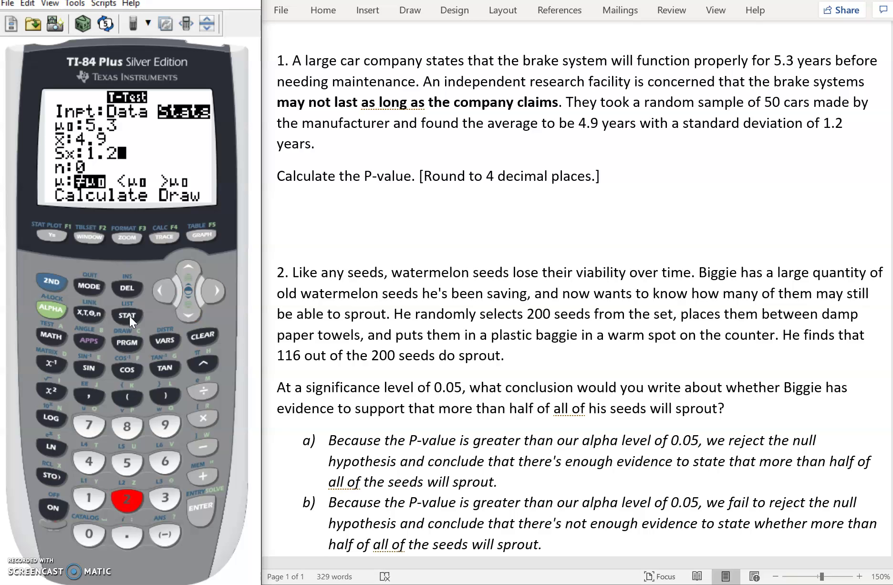
key("Down")
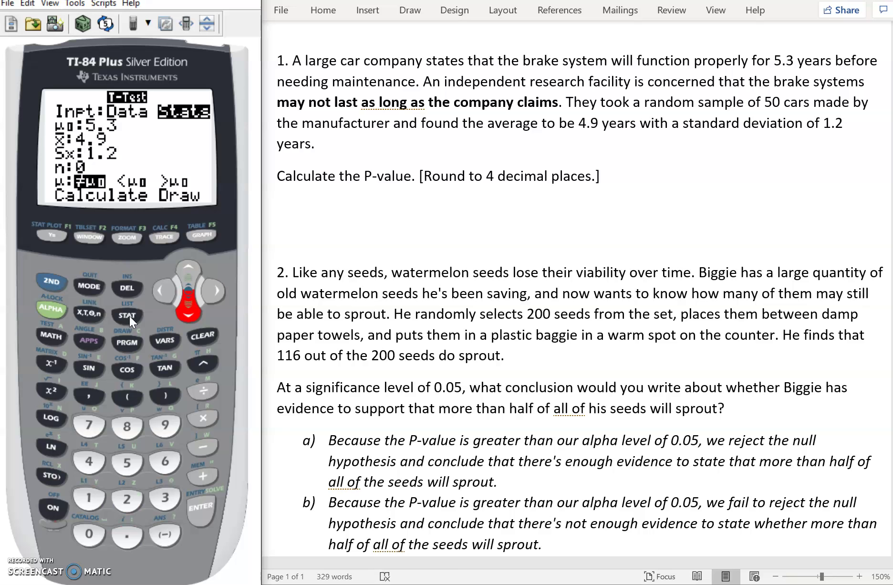
type("50")
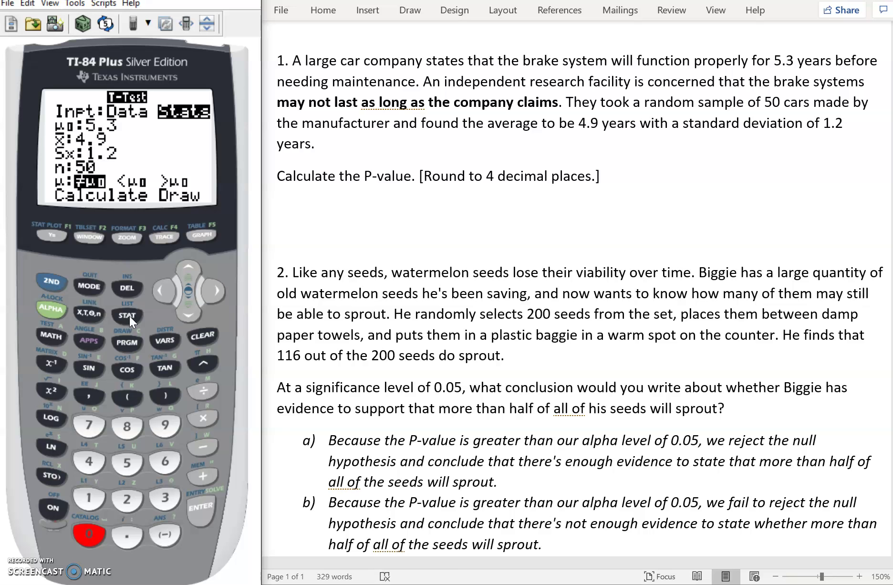
Choose the <μ0 alternative and calculate, giving t = -2.357 and p = .0112311158
key("Down")
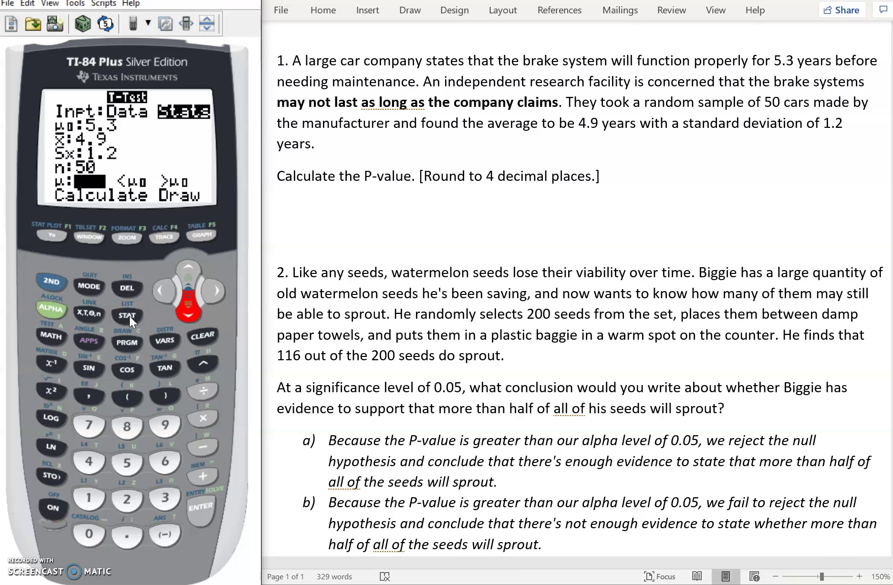
key("Right")
key("Right")
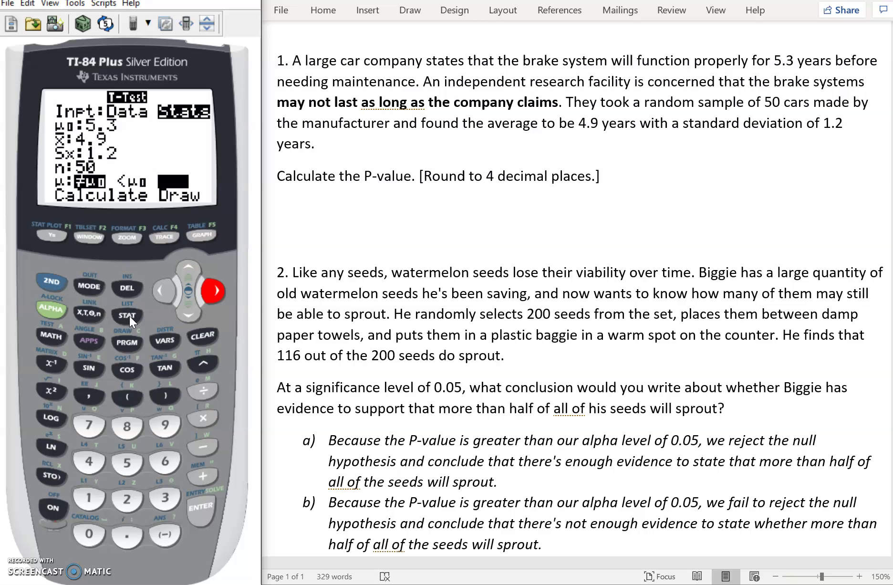
key("Left")
key("Left")
key("Right")
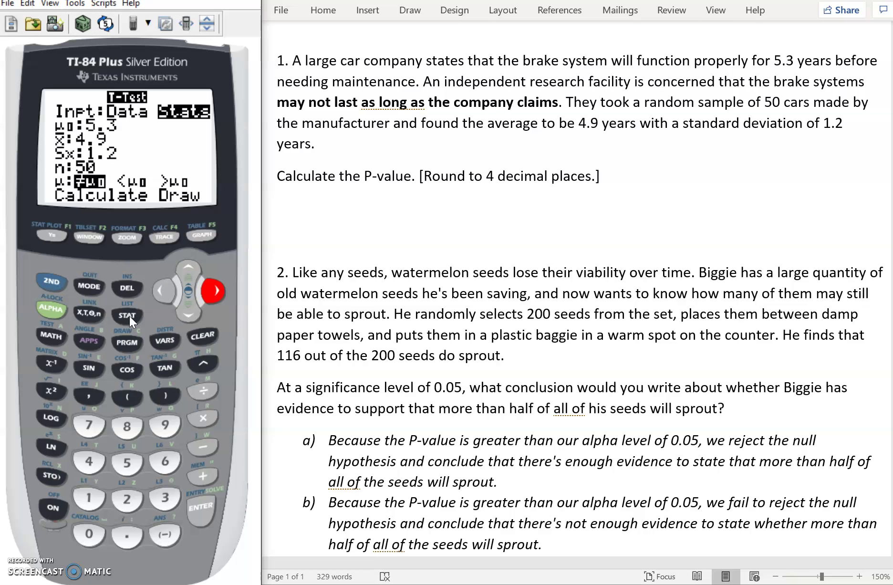
key("Return")
key("Down")
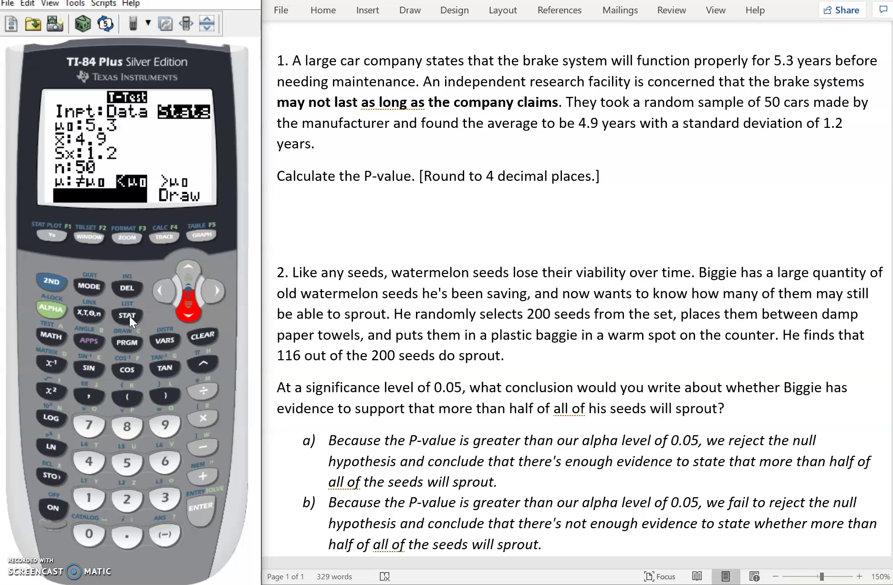
key("Return")
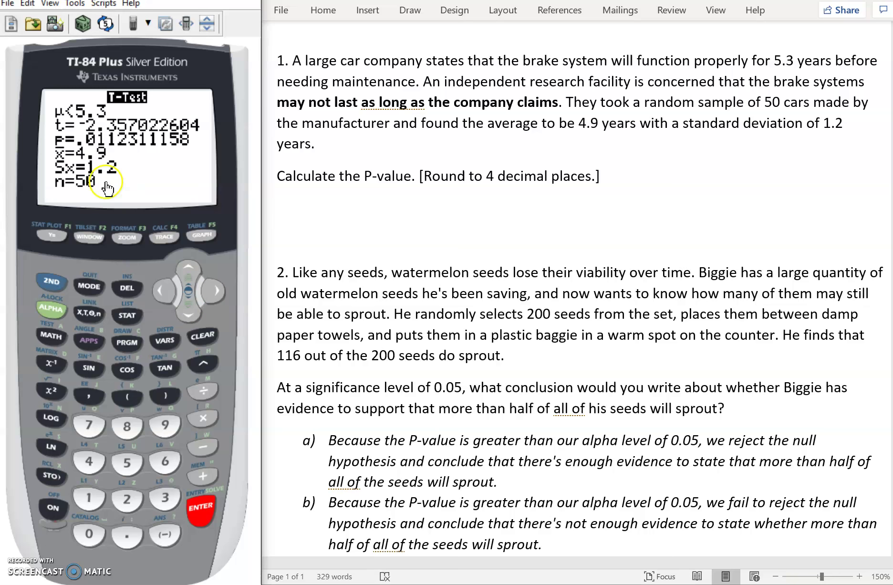
Type 'P-value = .0112' in red on question 1's answer line
left_click(302, 212)
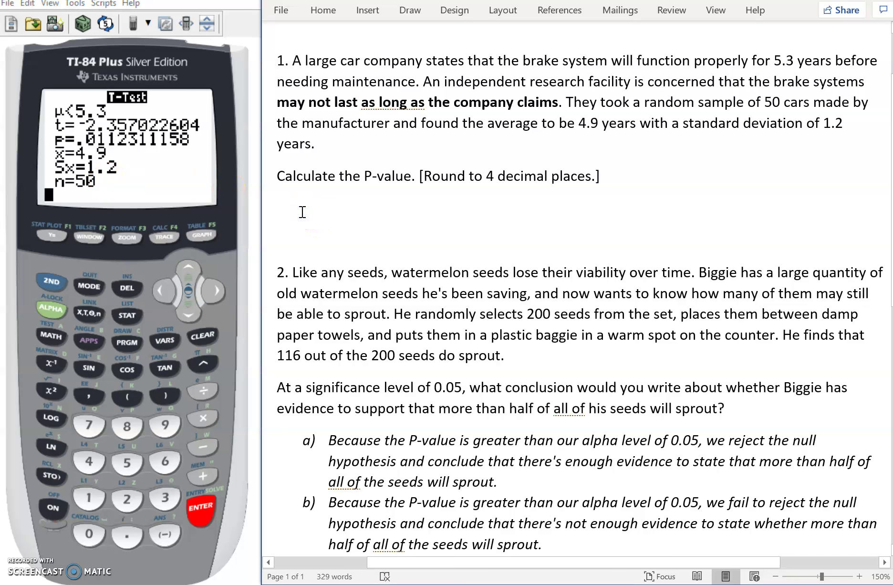
type("P-value = .")
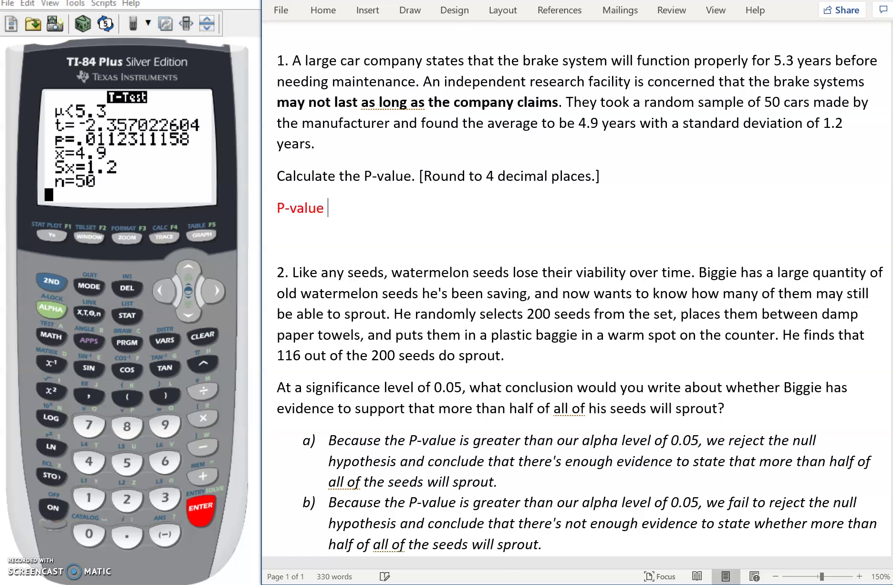
type("0112")
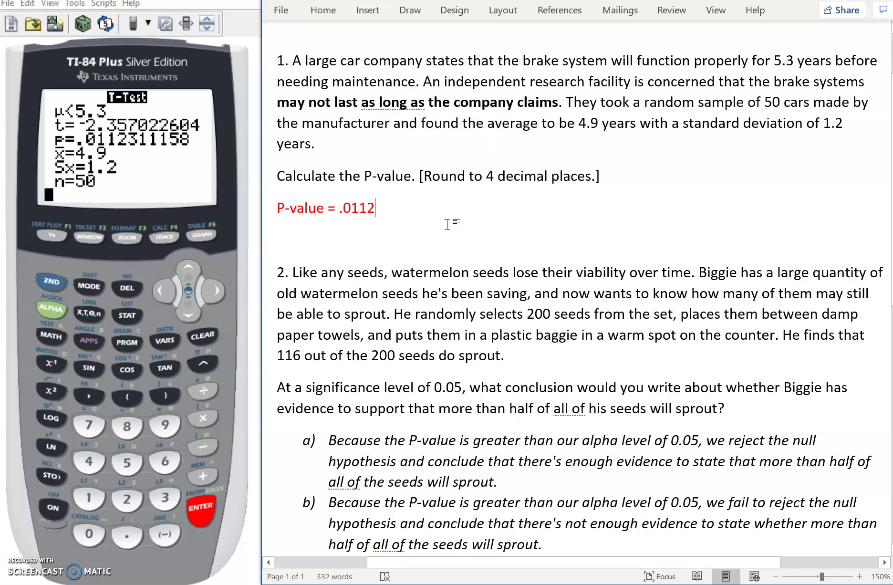
Scroll to question 2 and quit the calculator results to a blank home screen
scroll(447, 224, "down", 3)
scroll(447, 224, "down", 1)
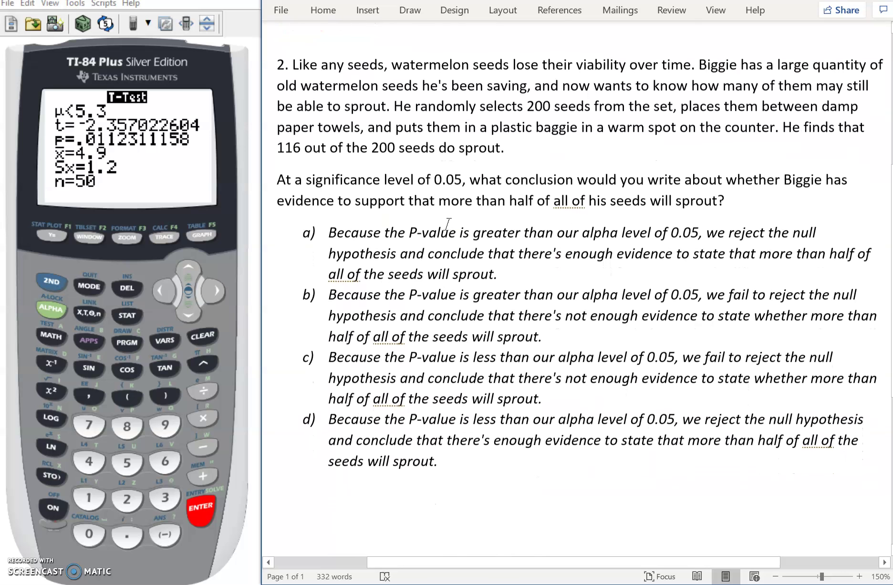
left_click(53, 279)
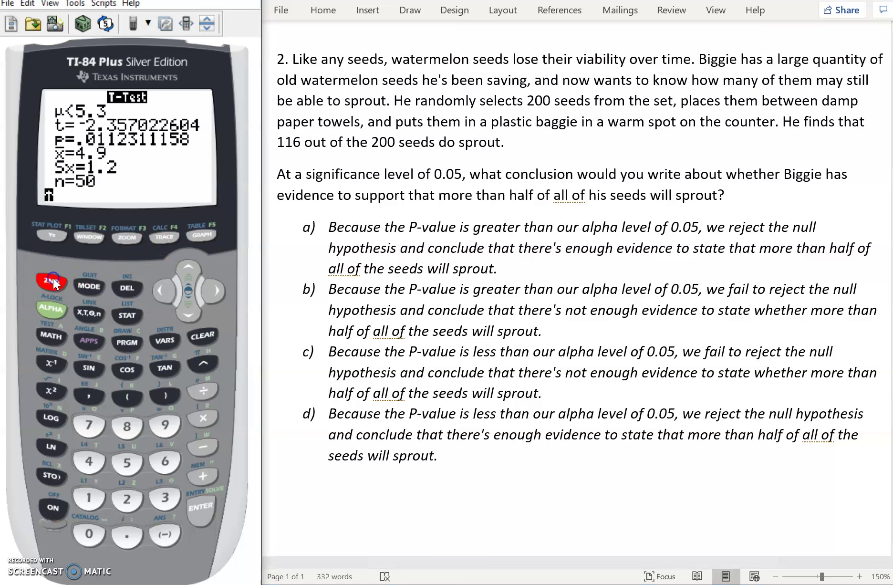
left_click(80, 282)
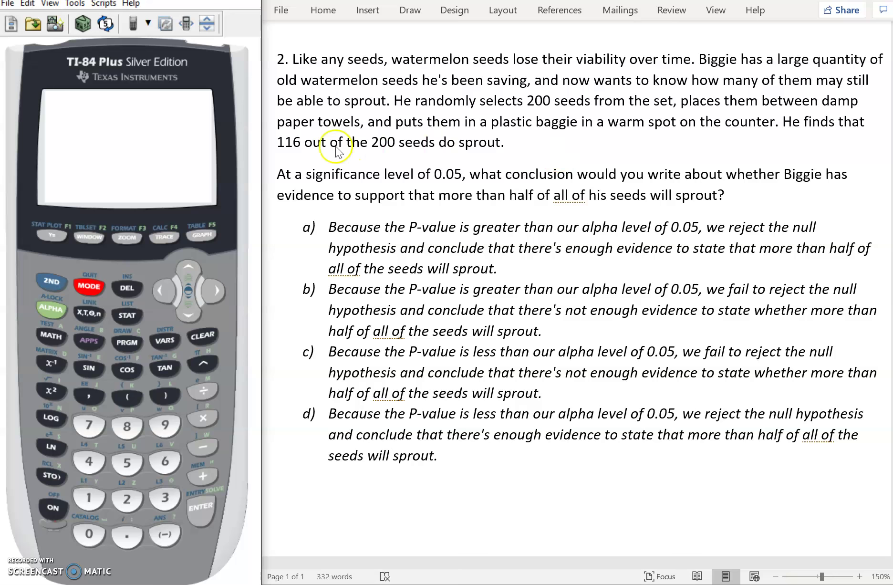
Bold '116 out of the 200' in question 2
left_click_drag(278, 143, 397, 144)
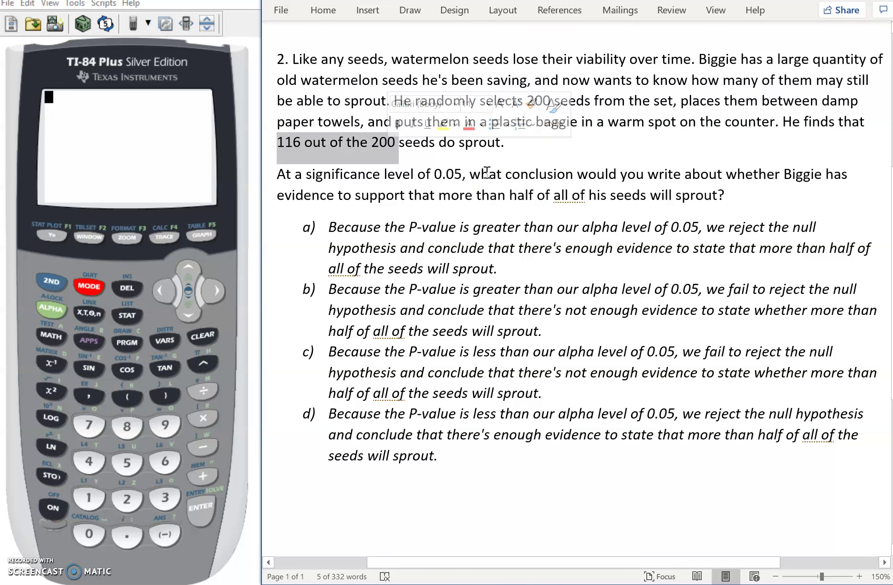
key("ctrl+b")
left_click(539, 151)
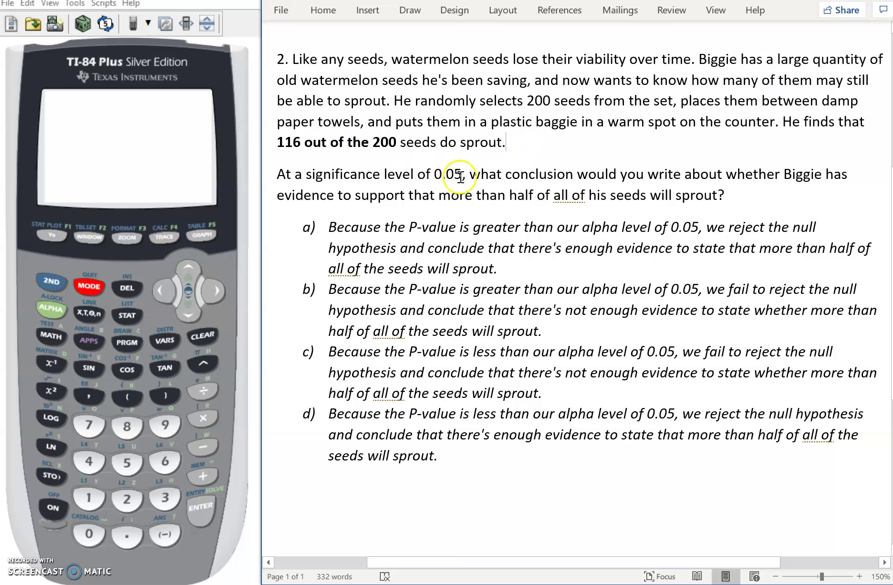
Open the 5:1-PropZTest entry screen from the calculator's STAT TESTS menu
left_click(126, 314)
key("Right")
key("Right")
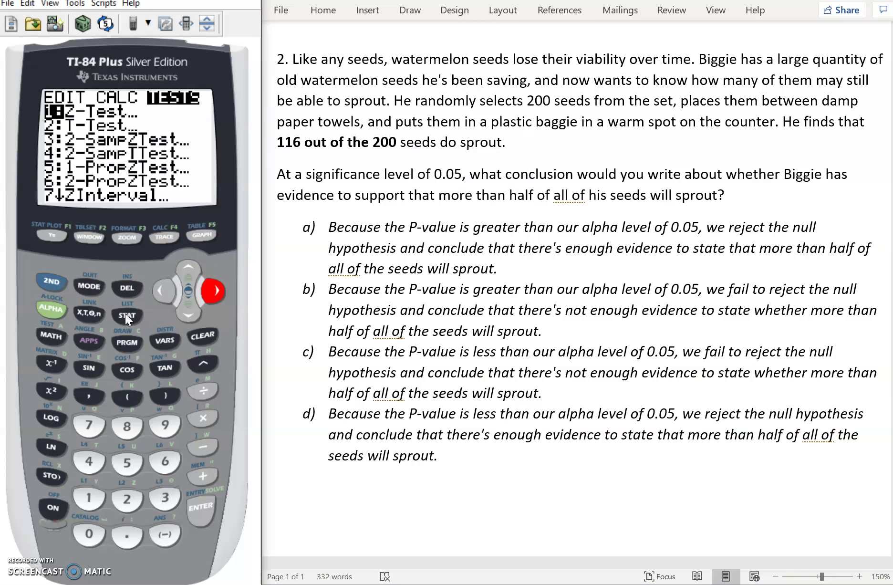
key("Down")
key("Down")
key("Down")
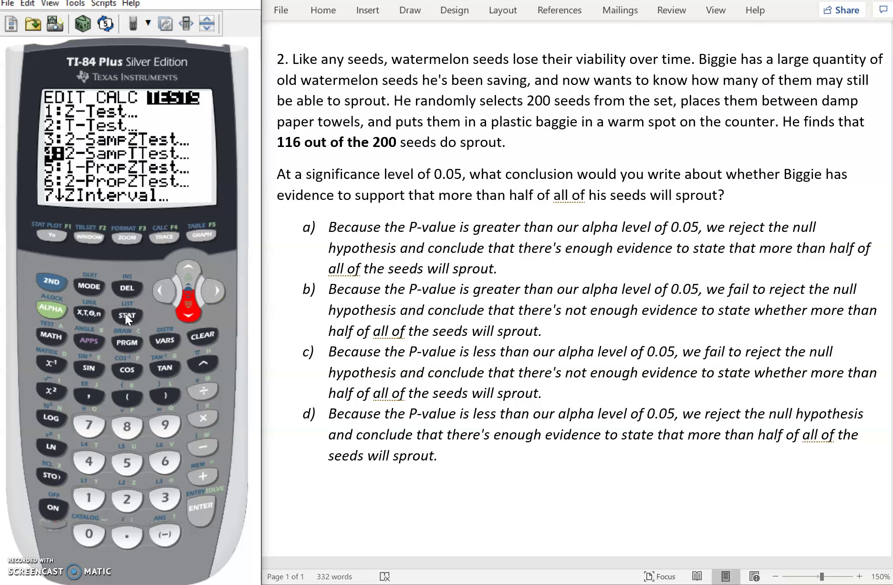
key("Down")
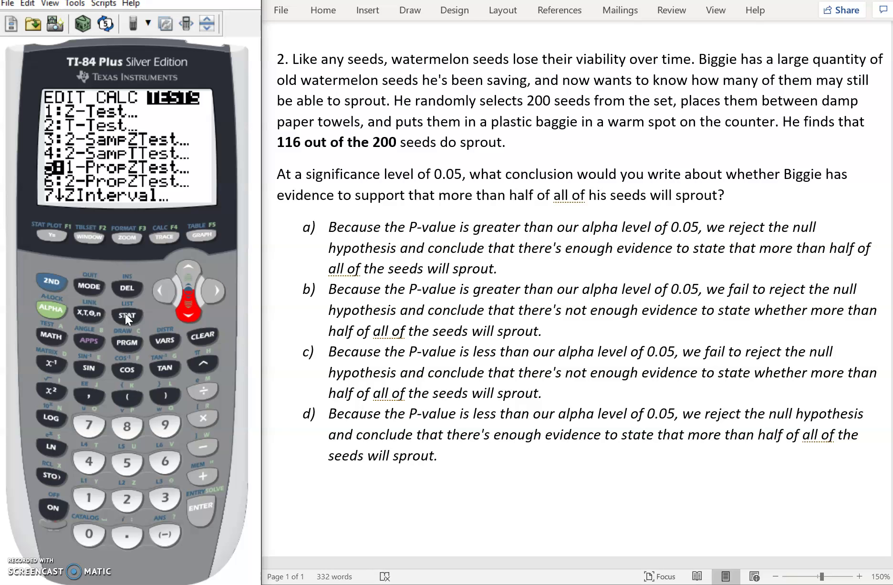
key("Return")
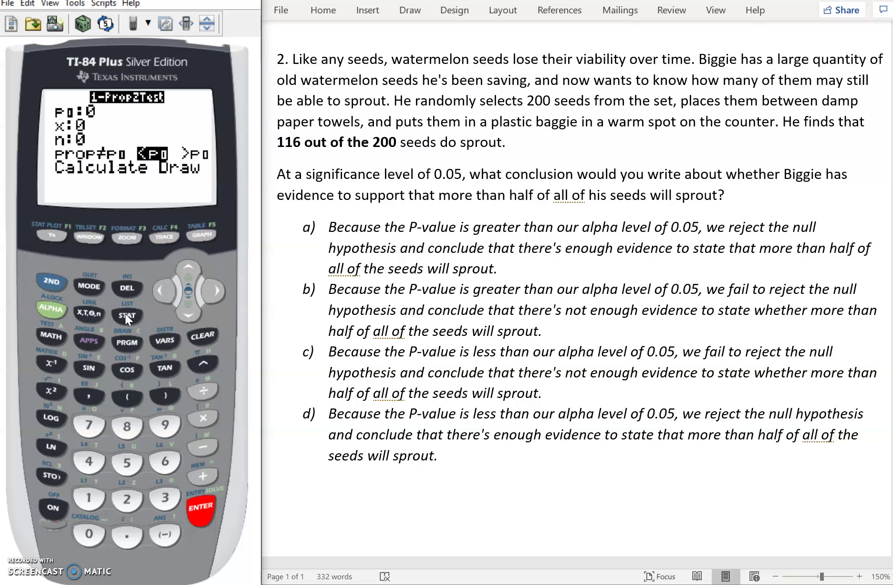
Enter x = 116 and n = 200 in the 1-PropZTest, then return to p0
key("Down")
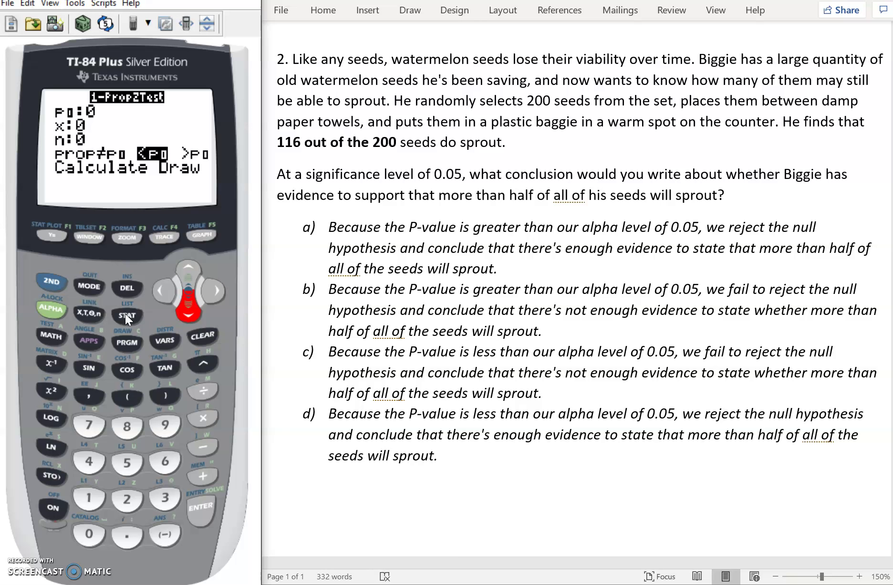
type("116")
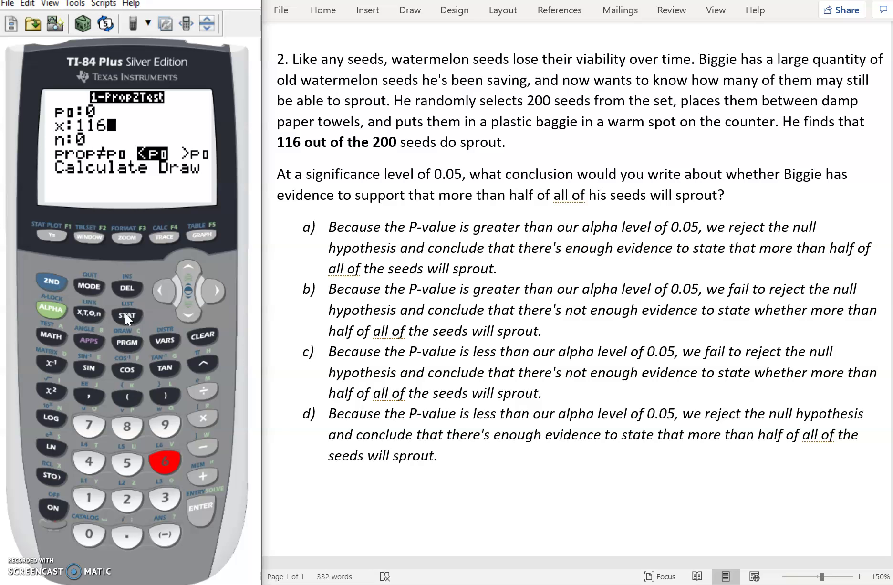
key("Down")
type("20")
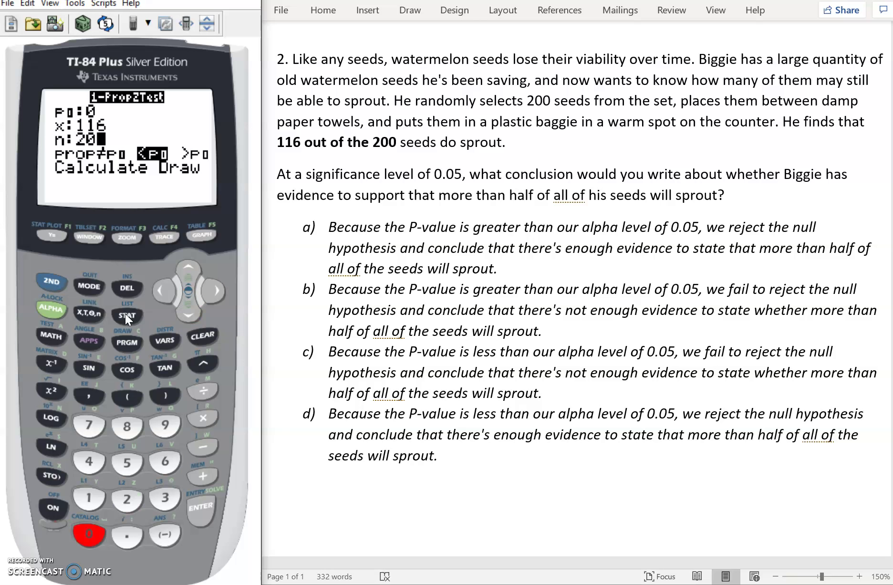
type("0")
key("Up")
key("Up")
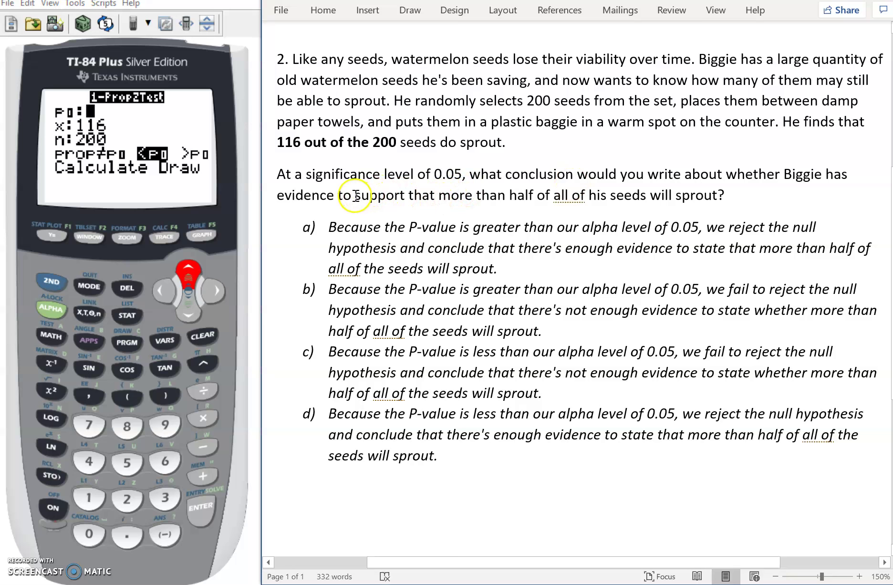
Bold the phrase about more than half sprouting in question 2
left_click_drag(355, 196, 695, 193)
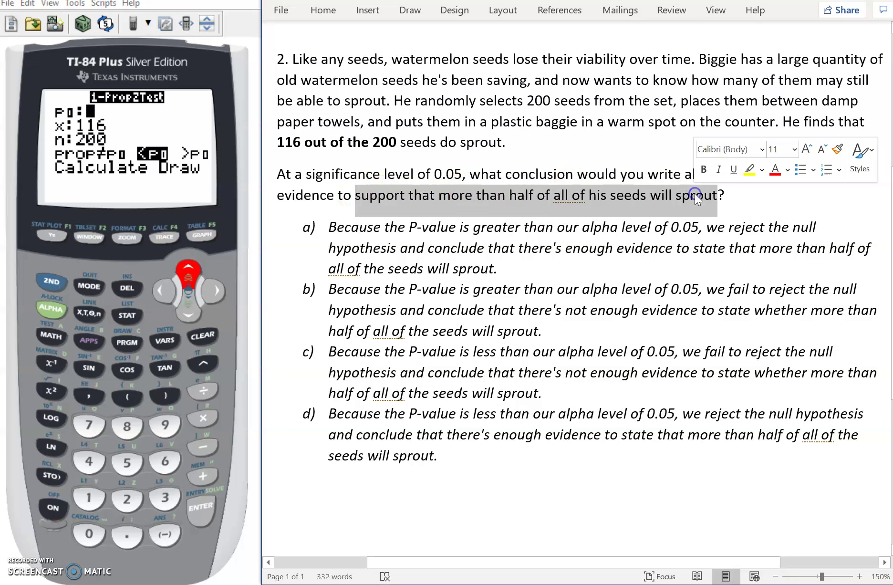
key("ctrl+b")
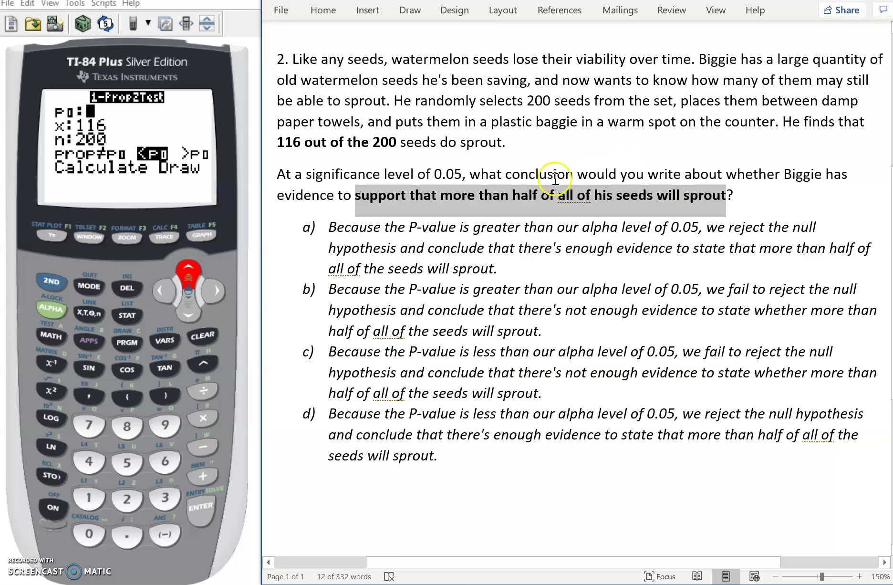
left_click(552, 180)
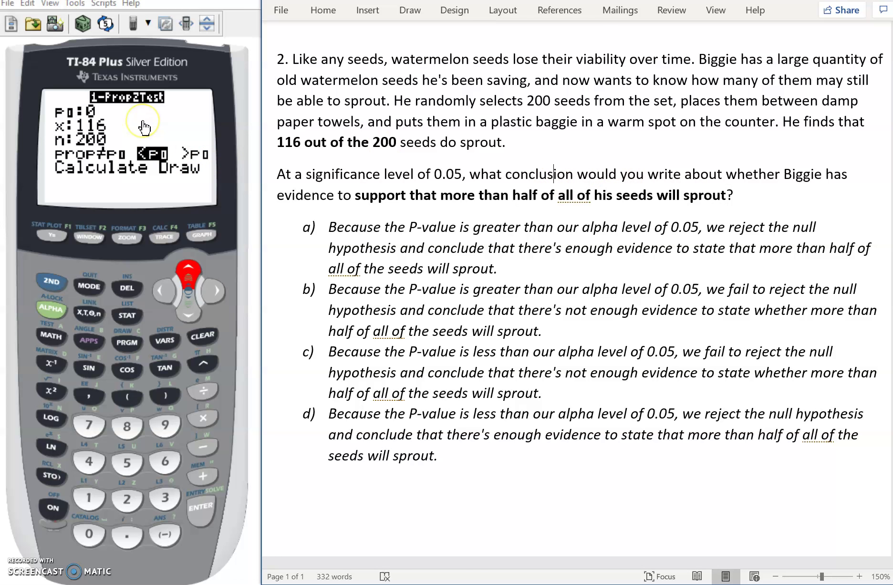
type(".5")
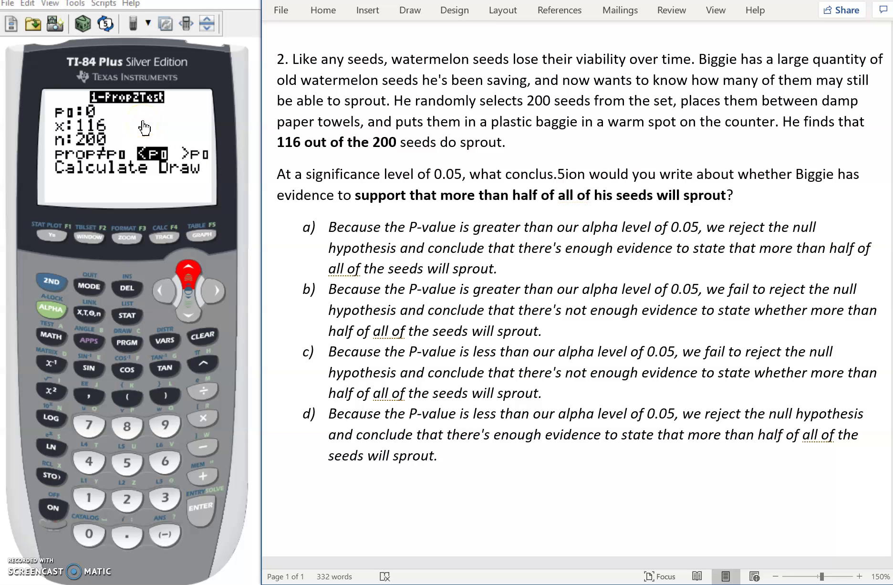
key("BackSpace")
key("BackSpace")
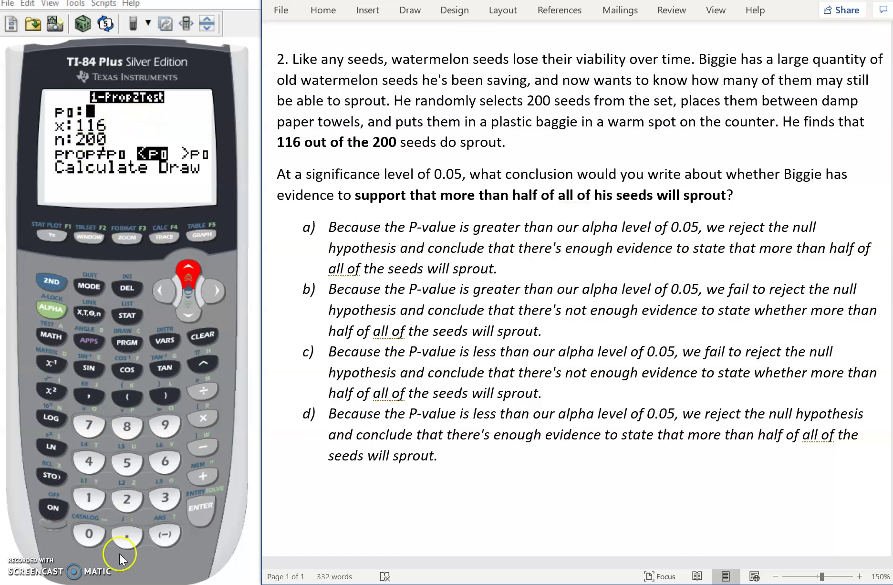
Set p0 to .5 and choose the >p0 alternative on the 1-PropZTest
left_click(125, 537)
left_click(127, 461)
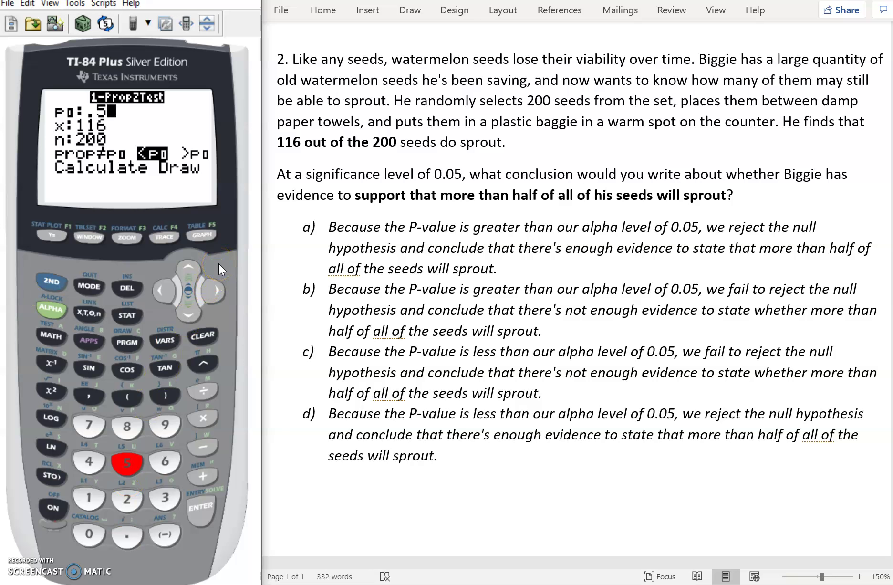
key("Down")
key("Down")
key("Down")
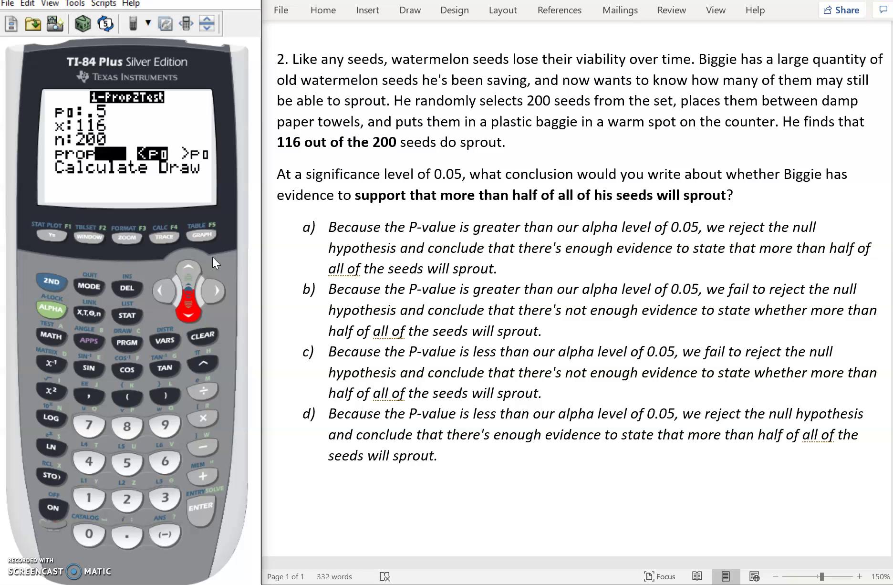
key("Right")
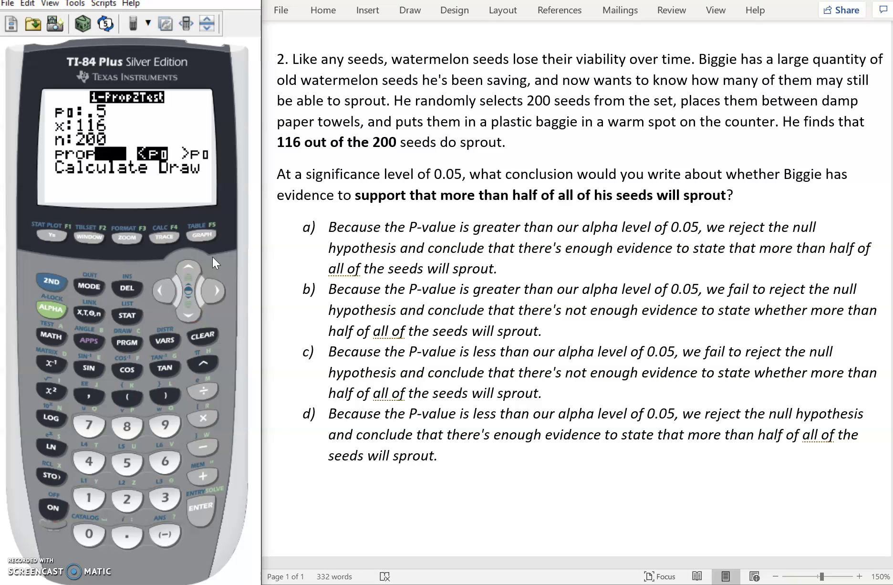
key("Right")
key("Return")
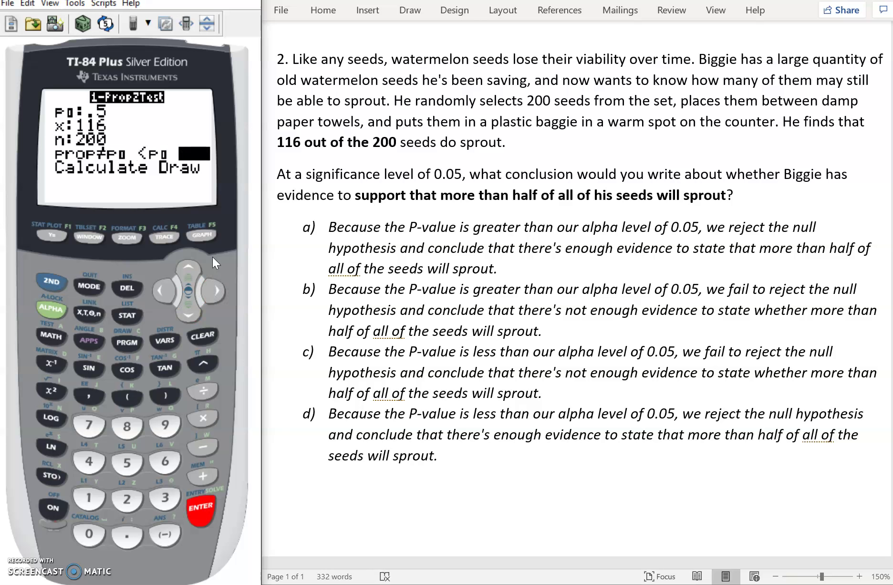
key("Down")
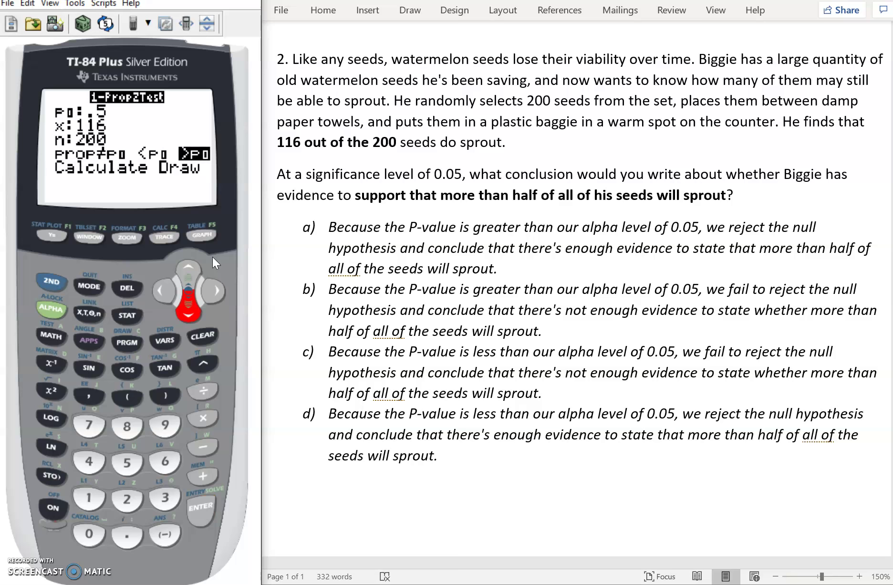
Calculate the test (p = .0118) and type red 'P-value = .0118 < alpha = .05' below choice d
key("Return")
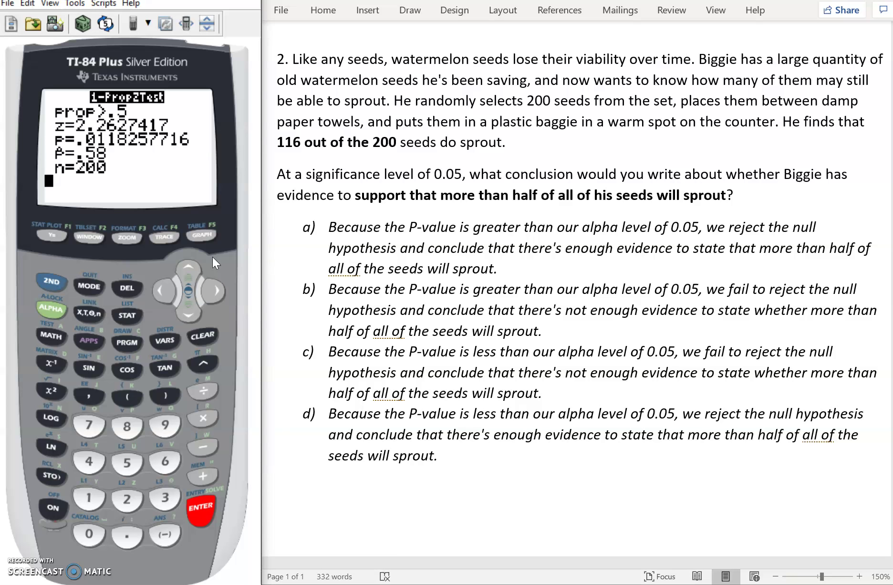
left_click(317, 477)
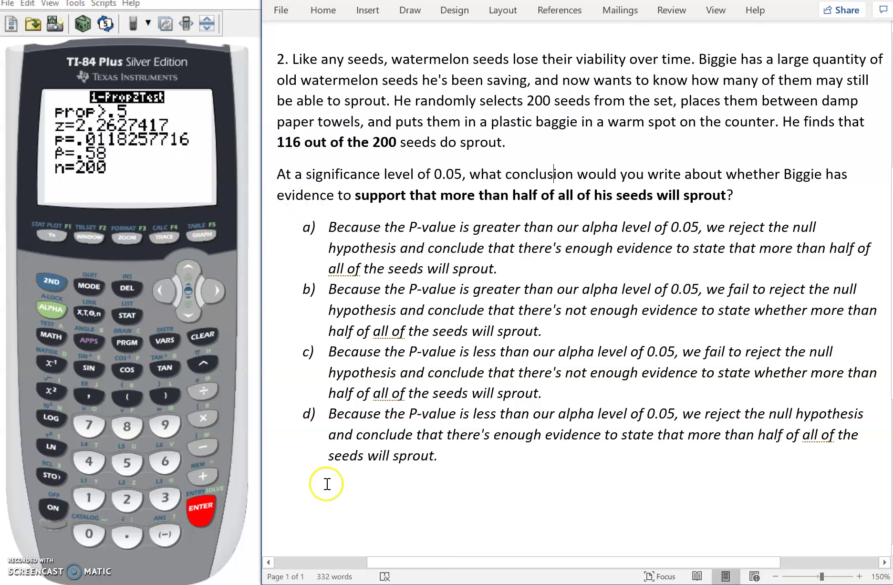
type("P-value = ")
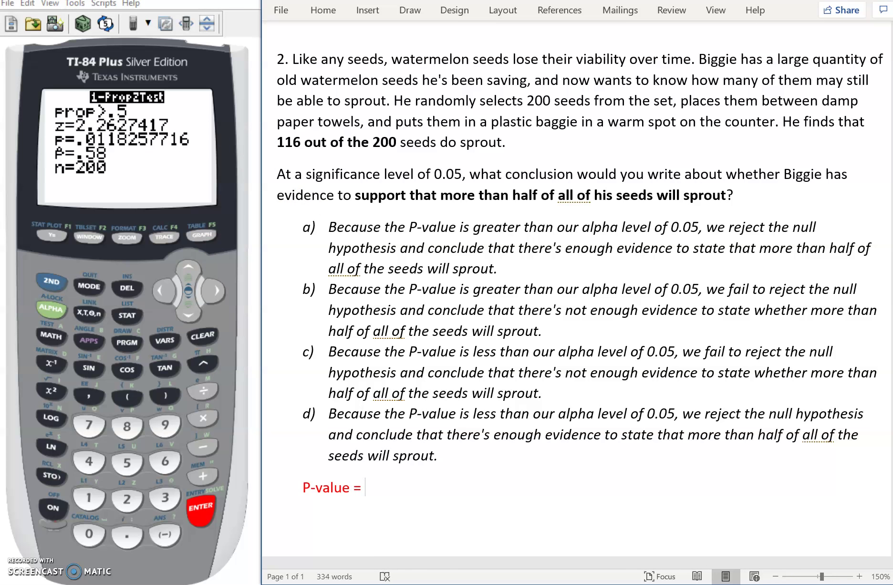
type(".0118 < alpha =")
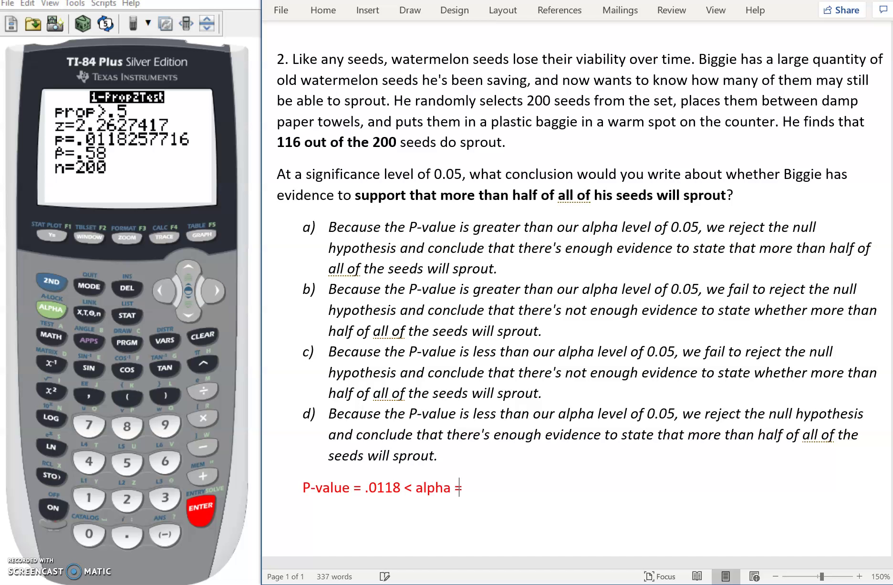
type(" .05")
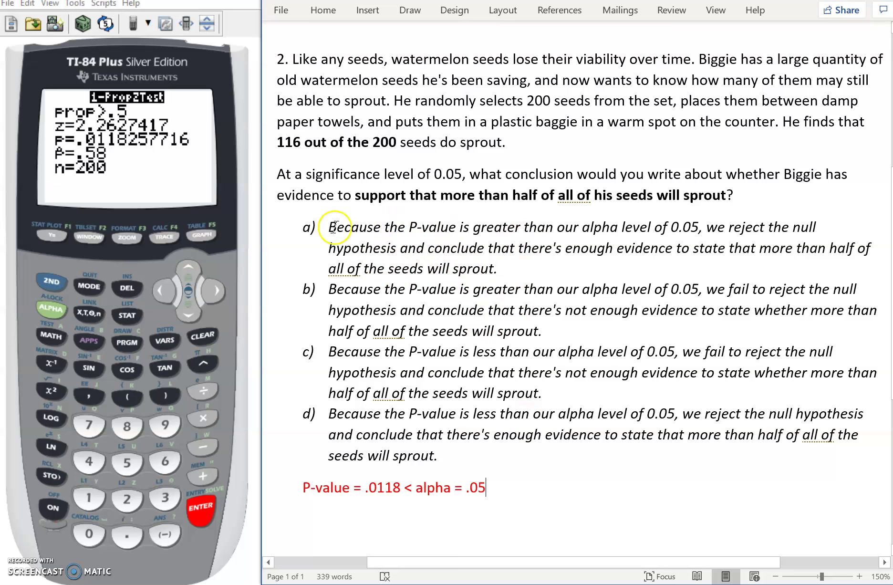
left_click_drag(334, 227, 548, 333)
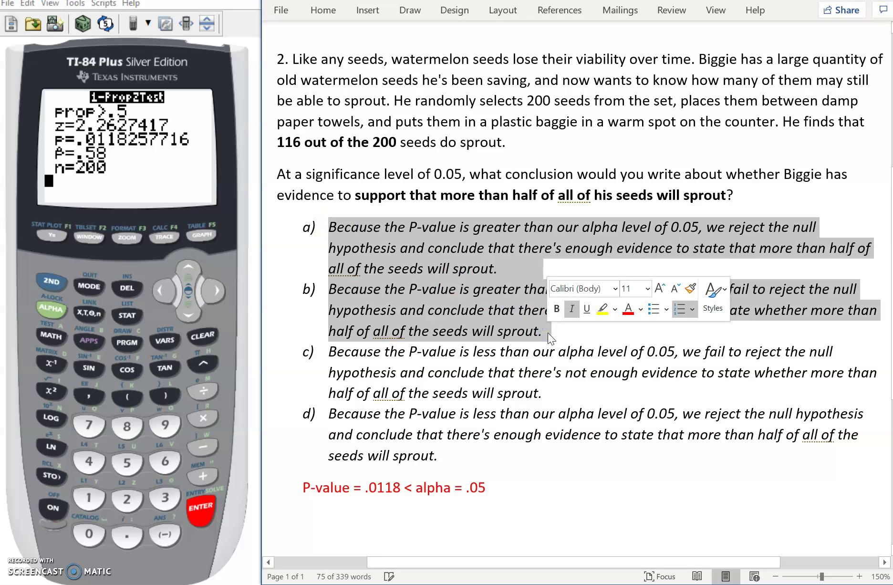
left_click(547, 333)
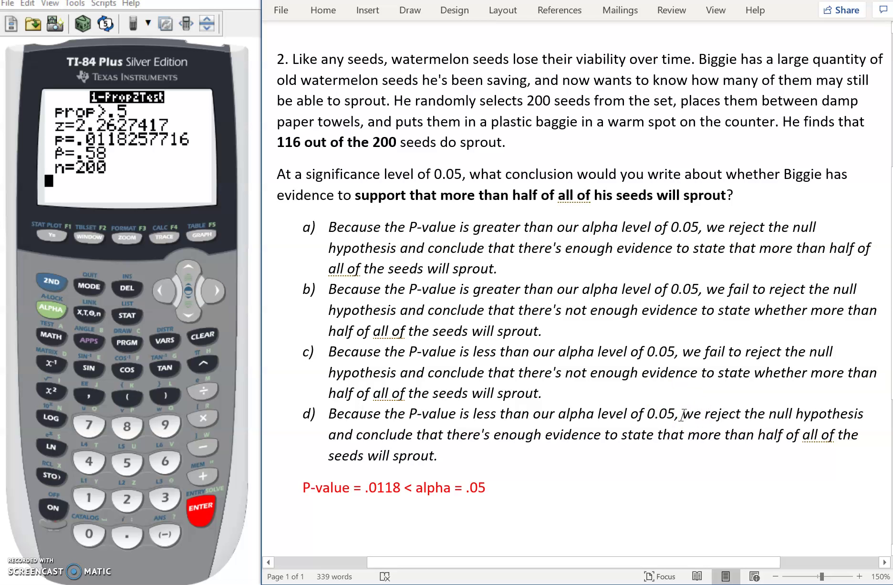
left_click(302, 487)
left_click_drag(303, 487, 404, 488)
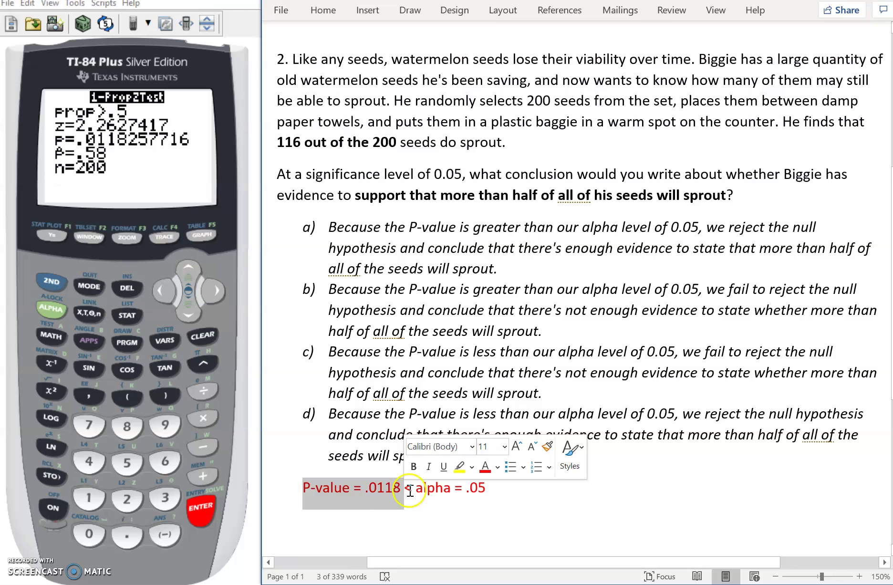
left_click(406, 490)
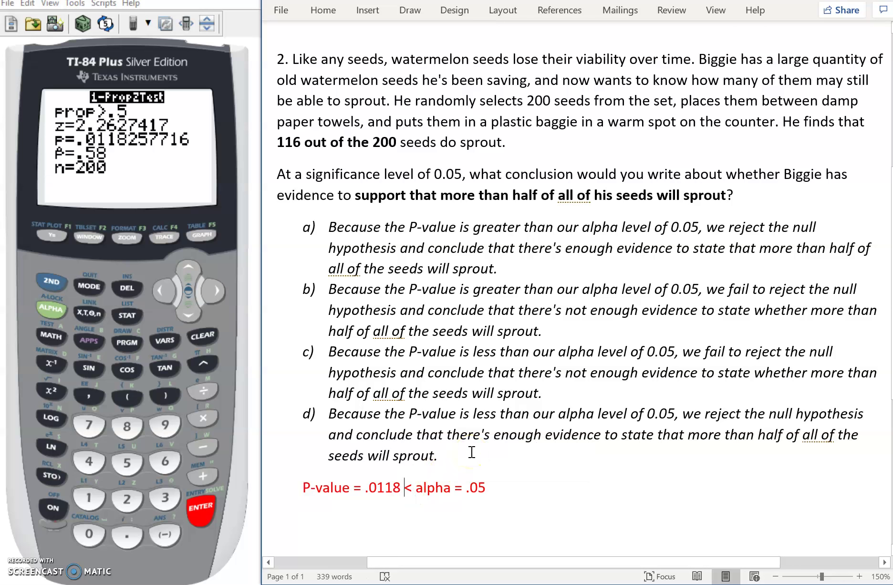
Make answer choice d, including its d) label, bold
key("ctrl+b")
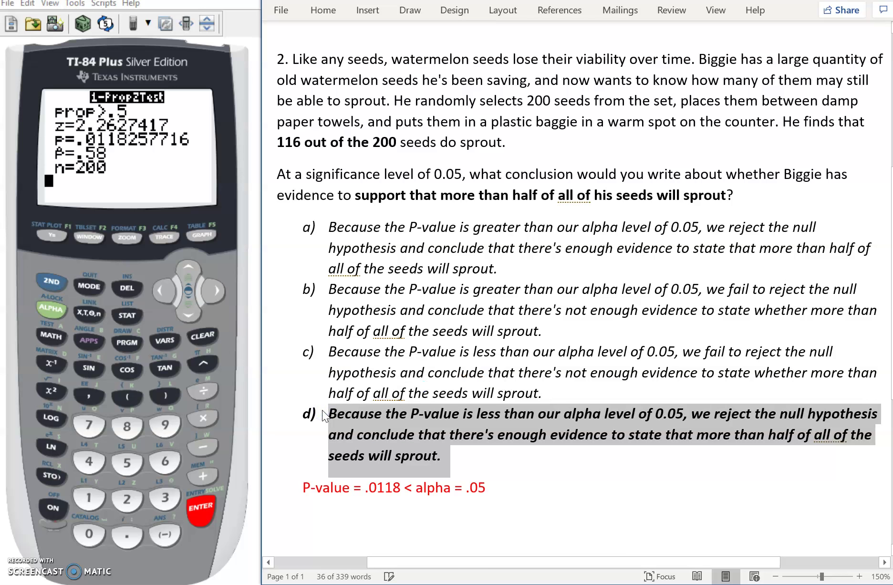
left_click(597, 483)
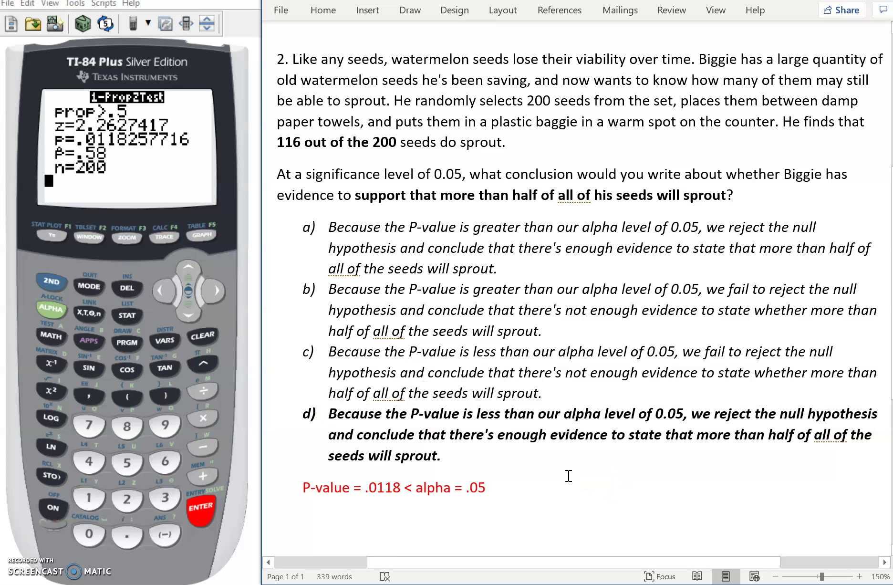